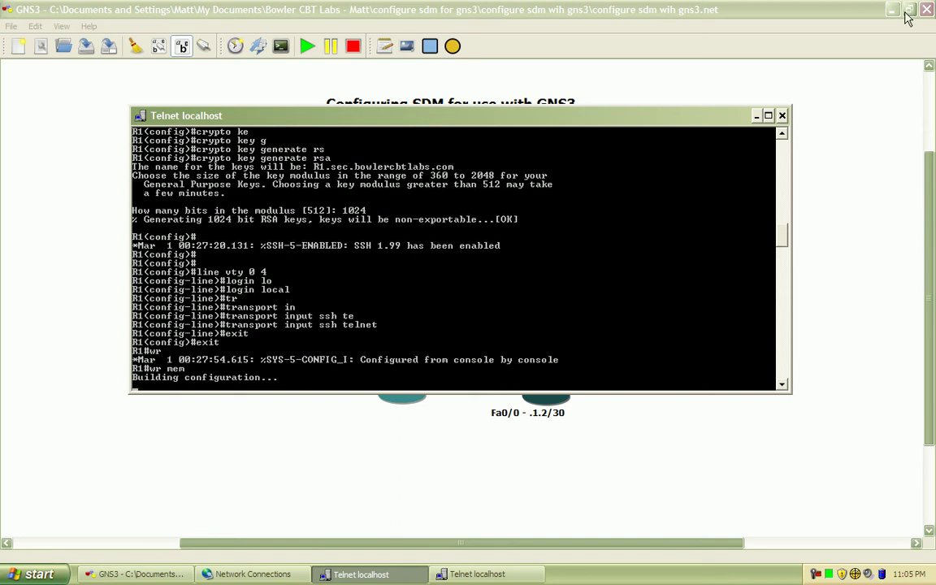
Step: Minimize GNS3 and Network Connections, then launch SDM for 192.168.2.1 with HTTPS enabled
{"action": "left_click", "coordinate": [892, 15]}
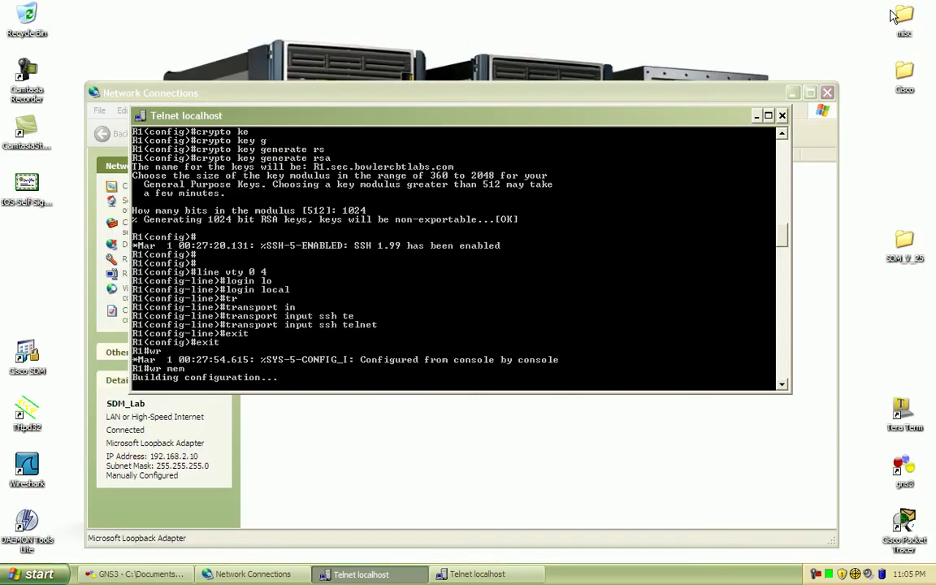
{"action": "left_click", "coordinate": [794, 94]}
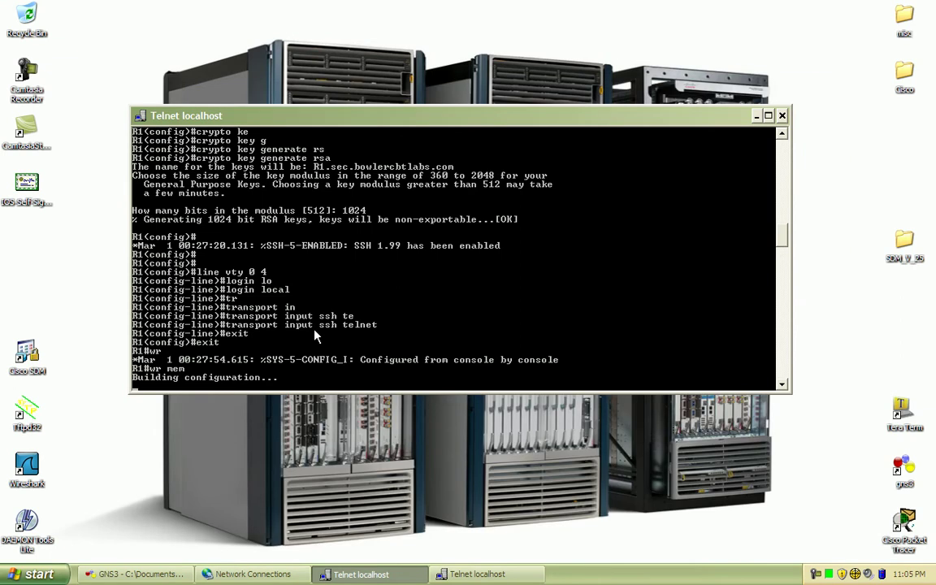
{"action": "left_click", "coordinate": [23, 356]}
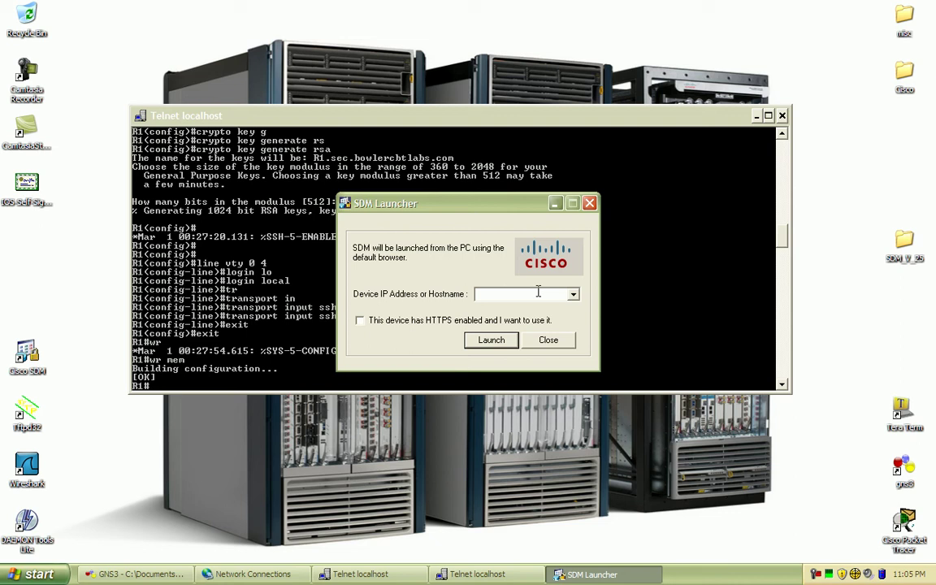
{"action": "type", "text": "192.168.2.1"}
{"action": "left_click", "coordinate": [443, 325]}
{"action": "left_click", "coordinate": [497, 345]}
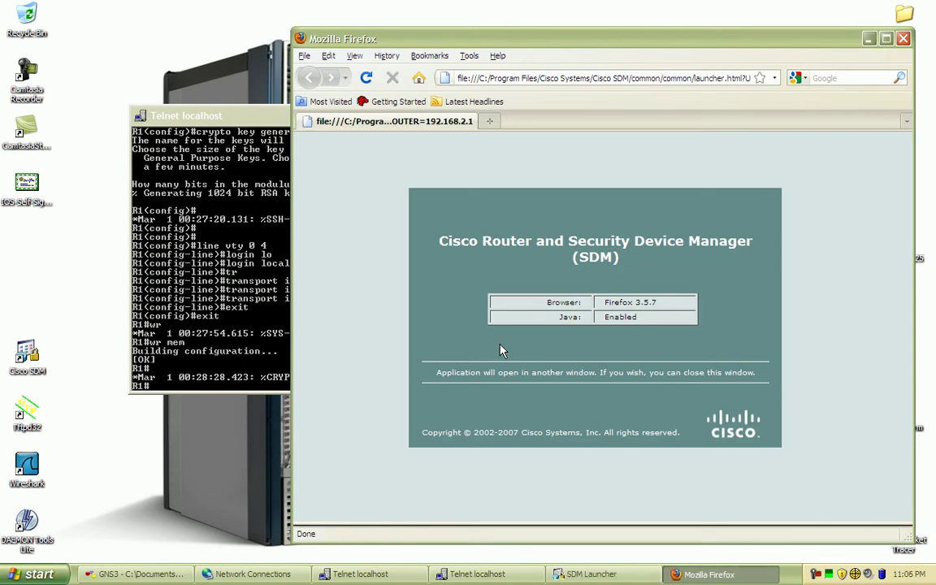
Step: Glance at the router's Telnet console, then start typing 'https' into Firefox's address bar
{"action": "key", "text": "alt+Tab"}
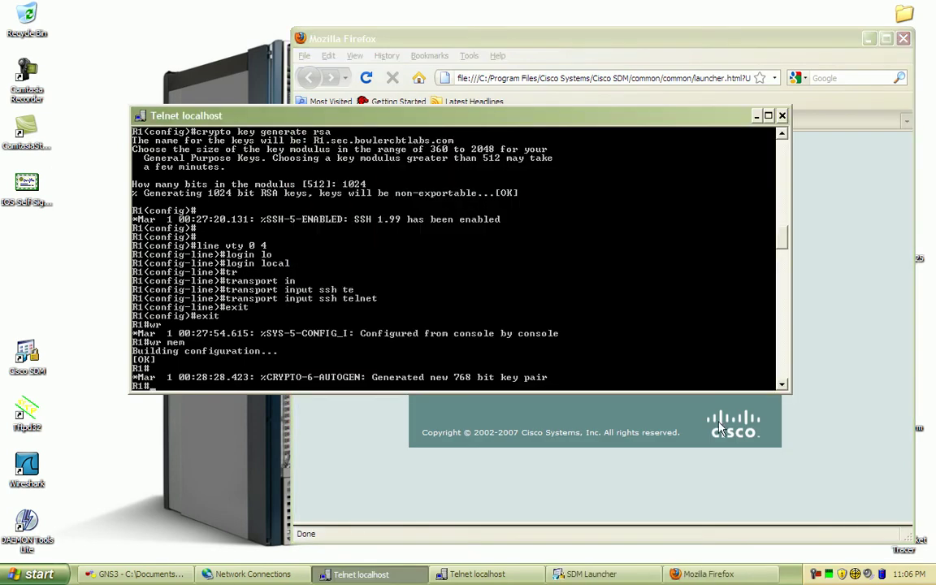
{"action": "key", "text": "alt+Tab"}
{"action": "left_click", "coordinate": [559, 78]}
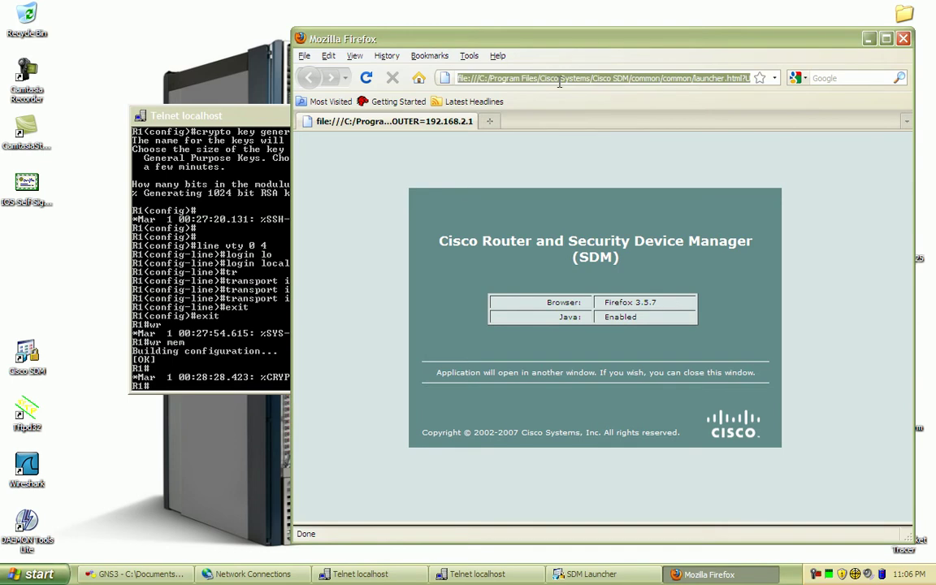
{"action": "type", "text": "https"}
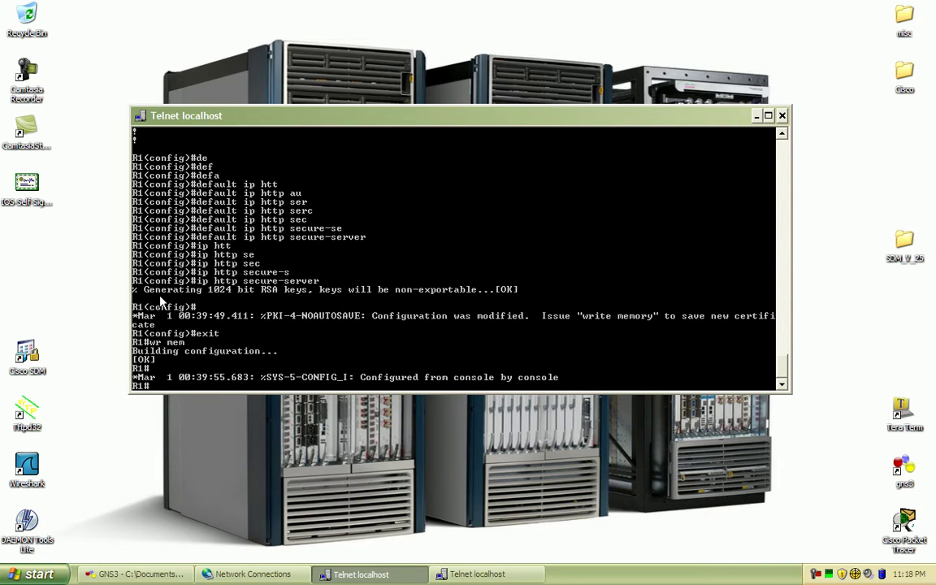
Step: Reopen the SDM Launcher and start SDM for device 192.168.2.1 with HTTPS ticked
{"action": "double_click", "coordinate": [27, 351]}
{"action": "left_click", "coordinate": [544, 293]}
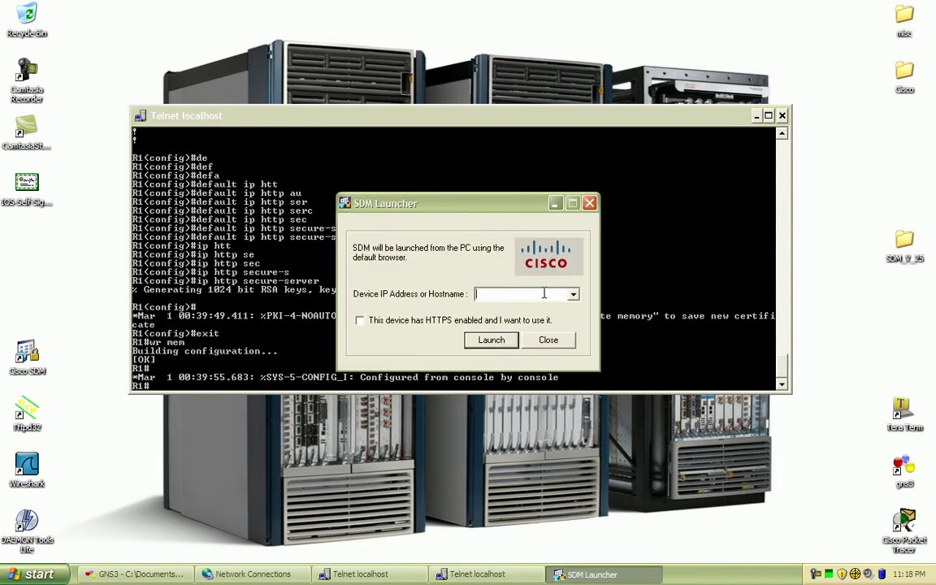
{"action": "type", "text": "192.168.2.1"}
{"action": "left_click", "coordinate": [425, 320]}
{"action": "left_click", "coordinate": [490, 341]}
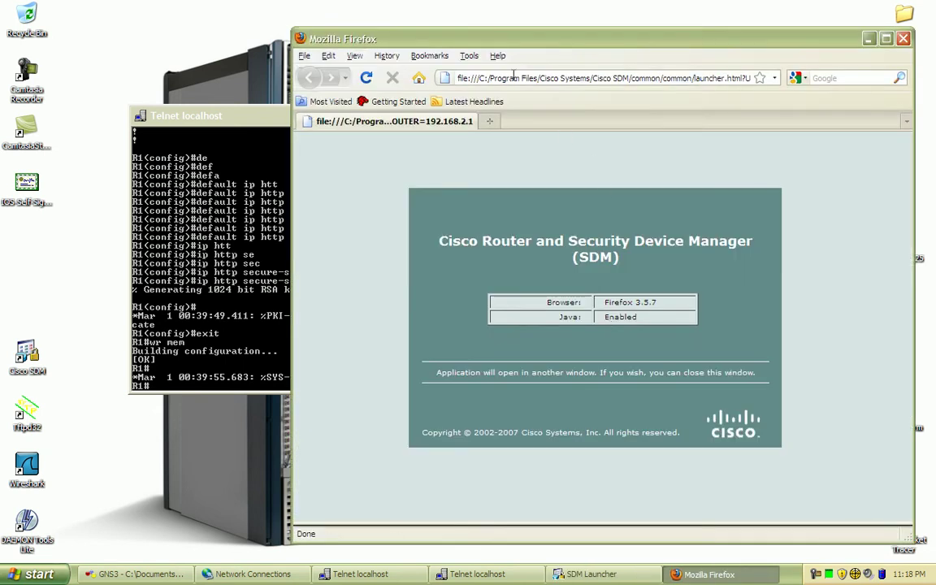
{"action": "left_click", "coordinate": [504, 77]}
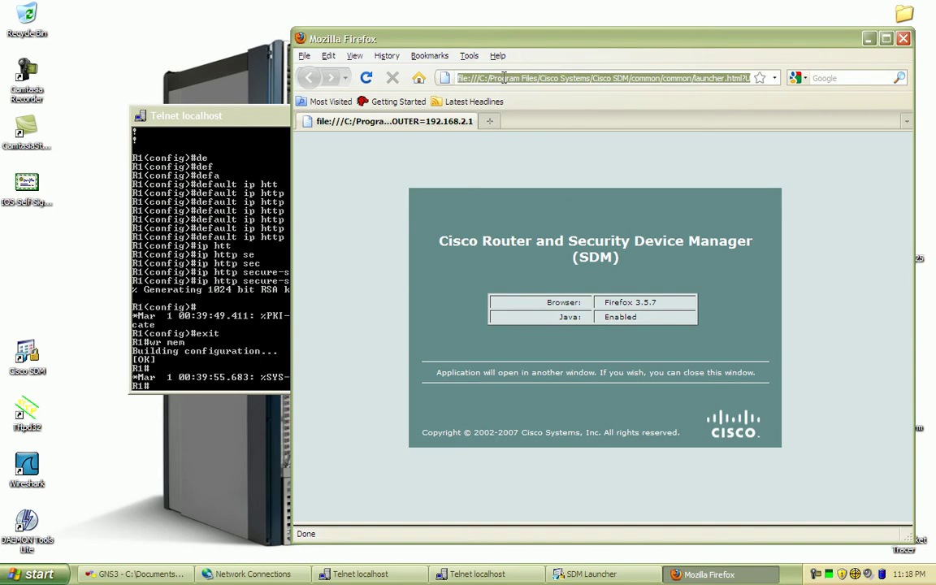
{"action": "type", "text": "https"}
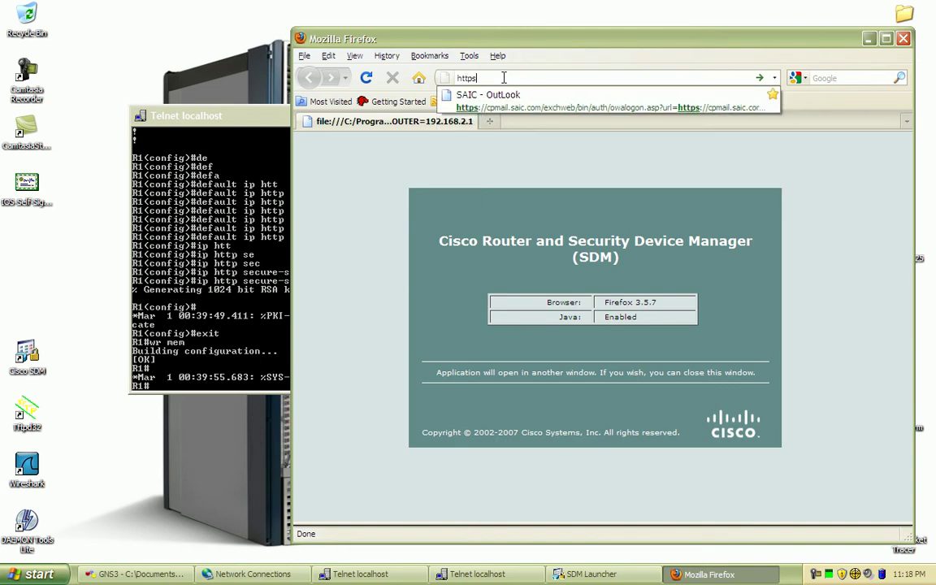
{"action": "type", "text": "://192."}
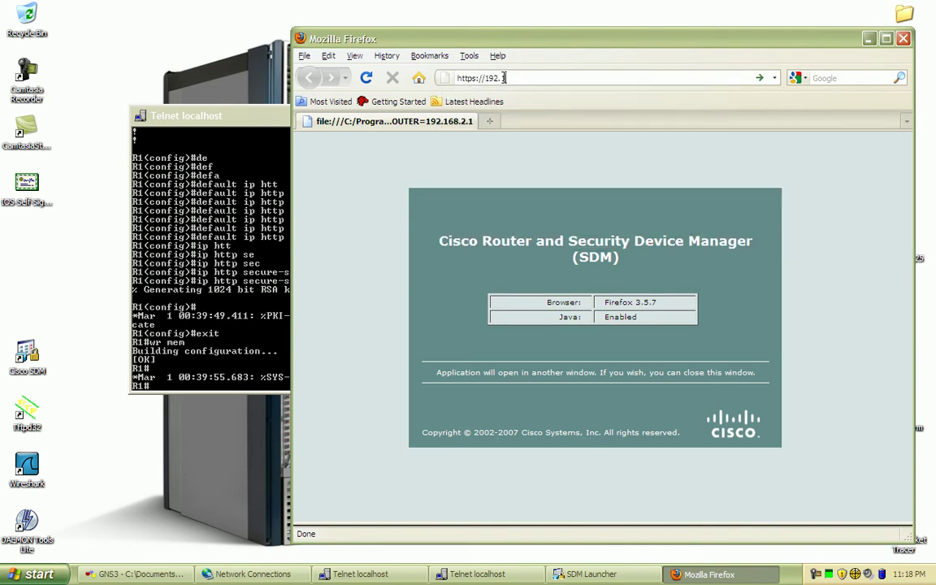
{"action": "type", "text": "168.2.1"}
{"action": "key", "text": "Return"}
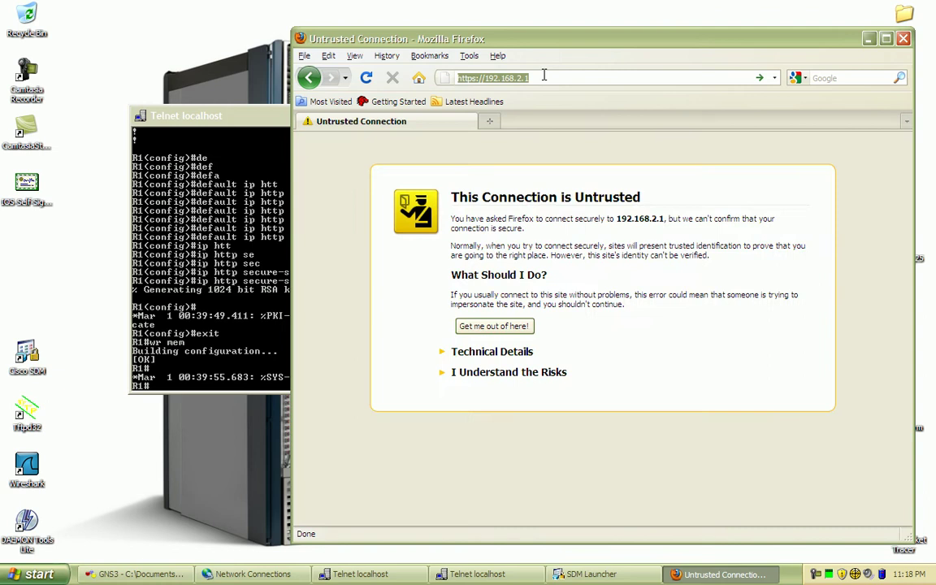
{"action": "left_click", "coordinate": [458, 372]}
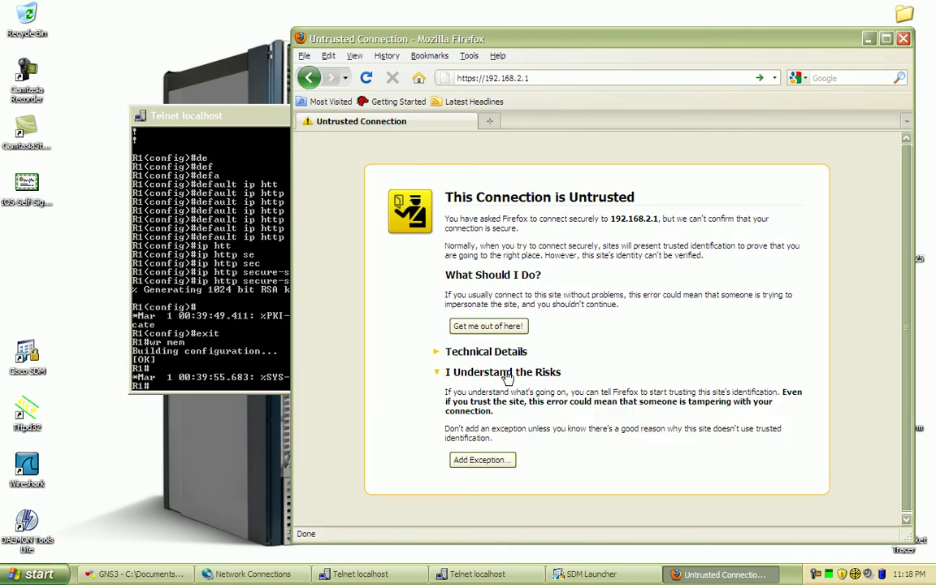
{"action": "left_click", "coordinate": [482, 460]}
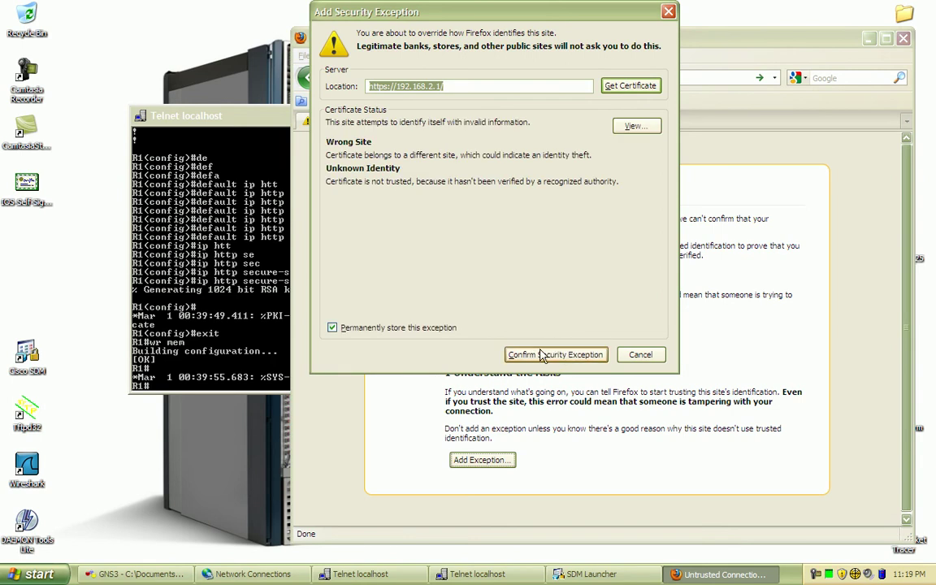
Step: Confirm the certificate exception and log in with the router's user name and password
{"action": "left_click", "coordinate": [540, 354]}
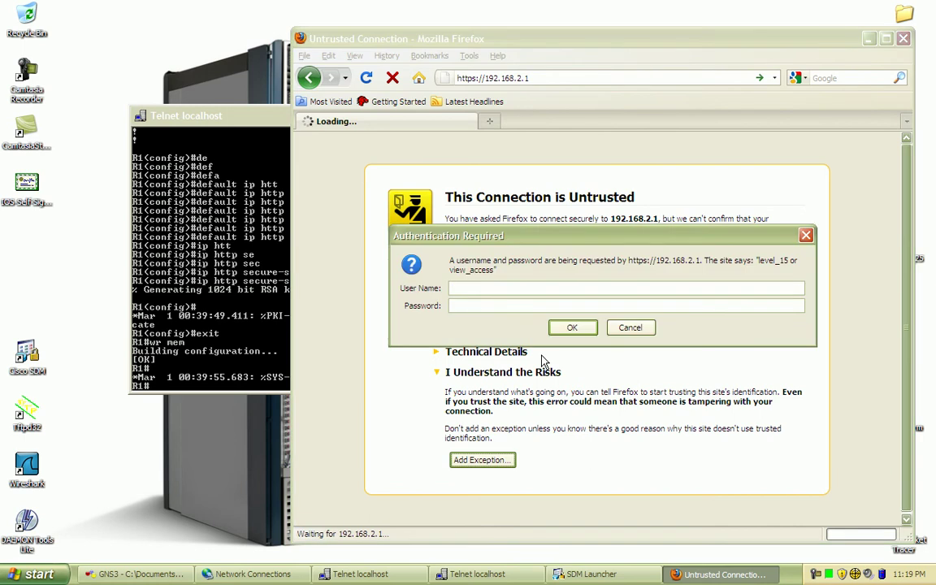
{"action": "type", "text": "matt"}
{"action": "key", "text": "Tab"}
{"action": "type", "text": "cisco"}
{"action": "key", "text": "Return"}
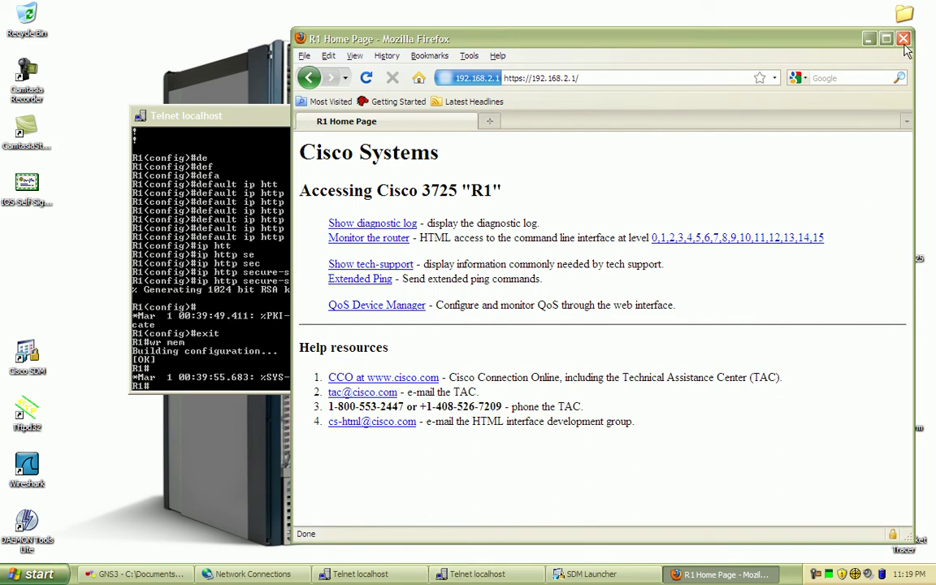
Step: Launch SDM over HTTPS for 192.168.2.1 and minimize the extra Firefox windows
{"action": "left_click", "coordinate": [611, 574]}
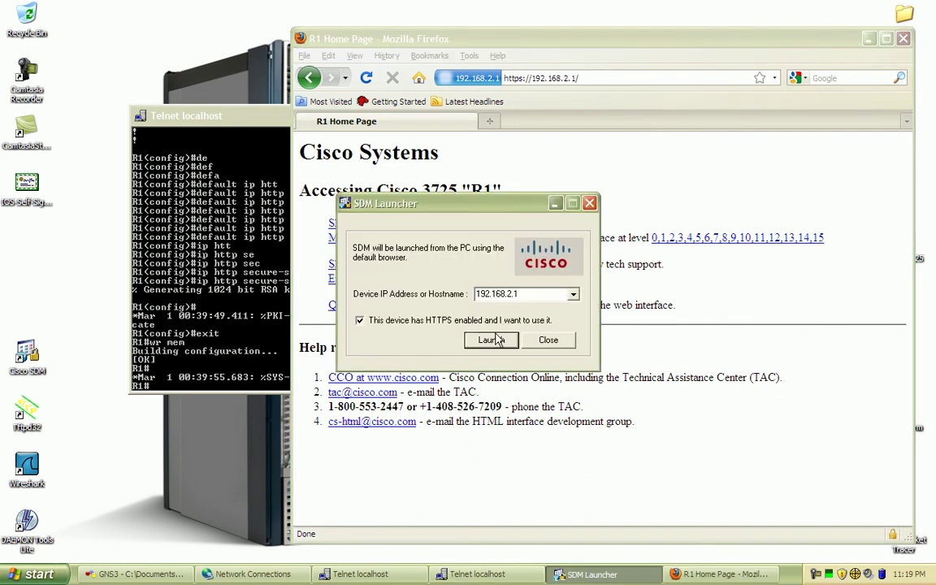
{"action": "left_click", "coordinate": [492, 340]}
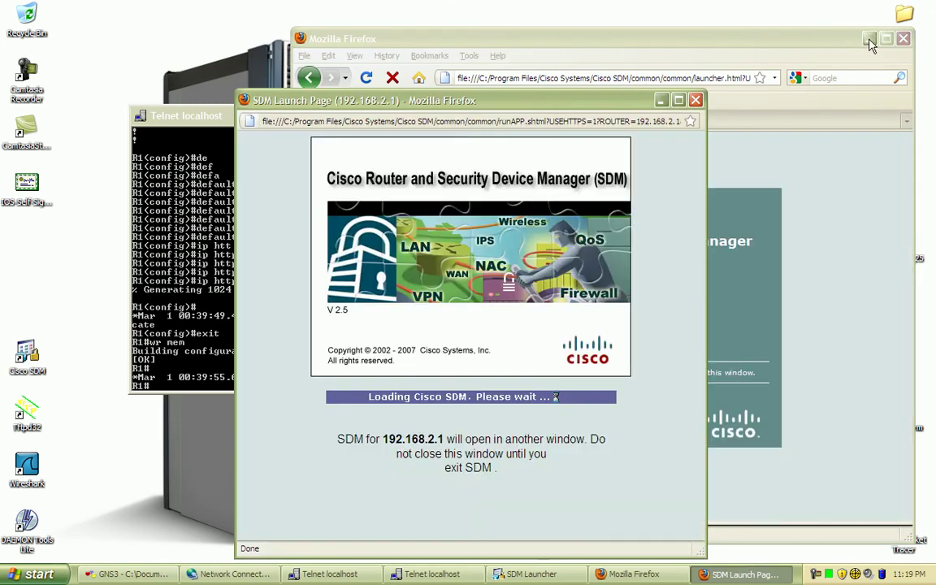
{"action": "left_click", "coordinate": [868, 38]}
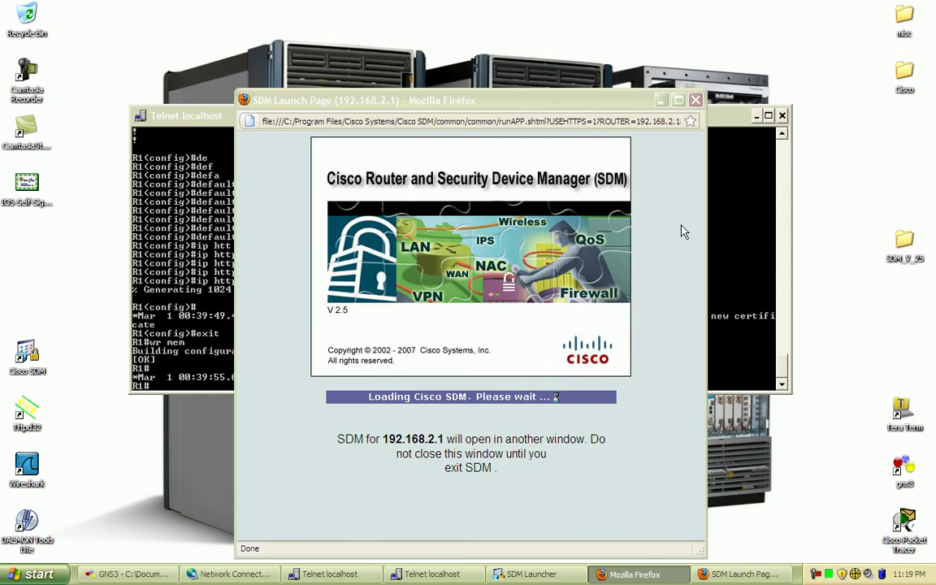
{"action": "left_click", "coordinate": [662, 99]}
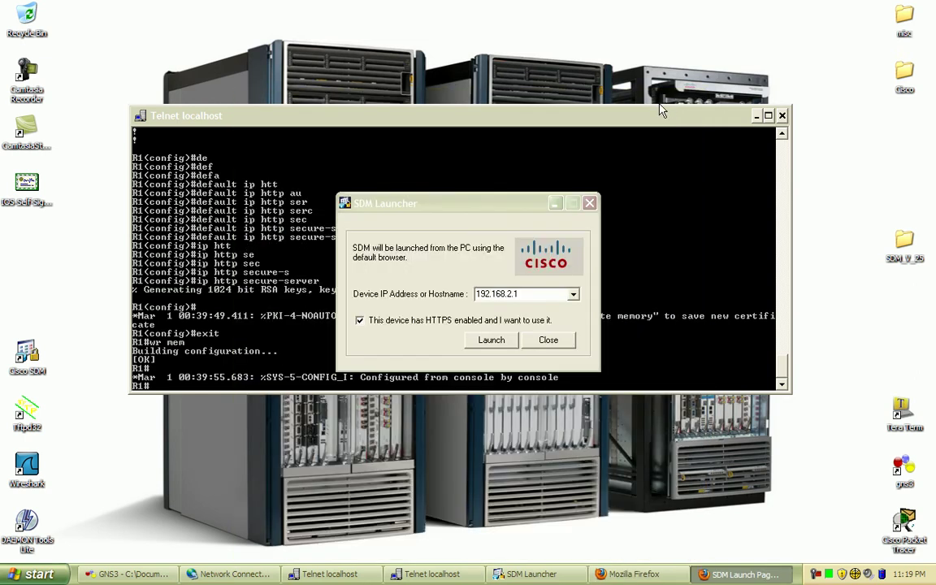
Step: Close the SDM Launcher and bring the SDM launch page back to the front
{"action": "left_click", "coordinate": [589, 203]}
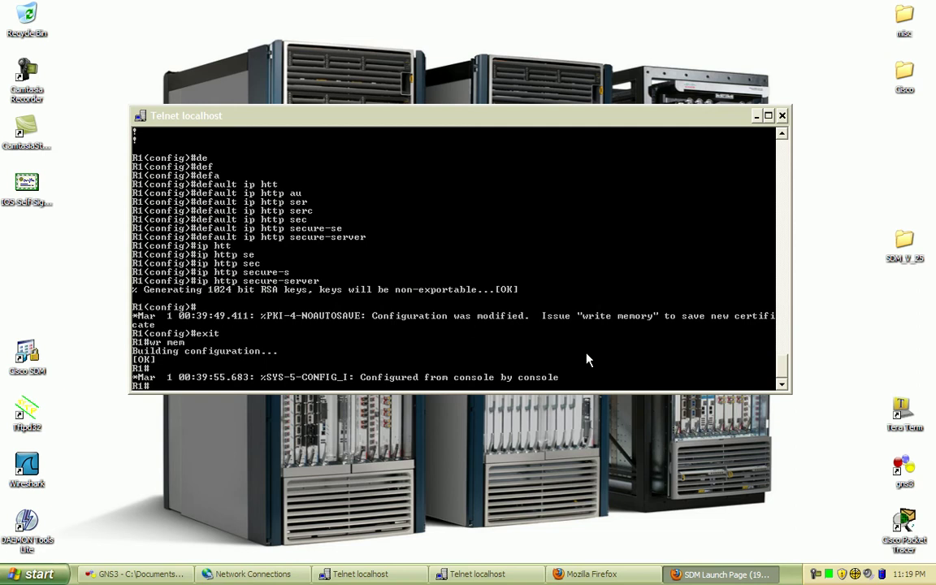
{"action": "left_click", "coordinate": [590, 574]}
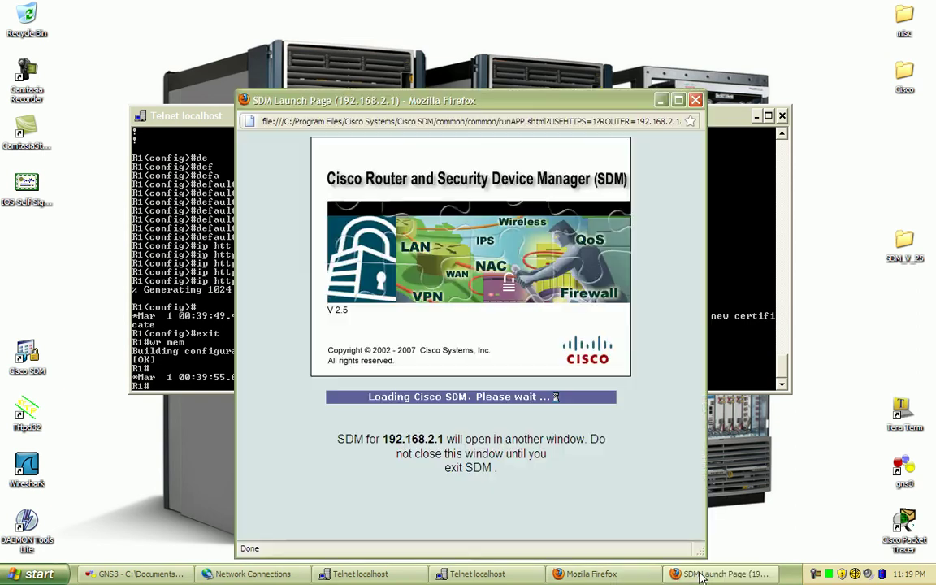
{"action": "left_click", "coordinate": [590, 575]}
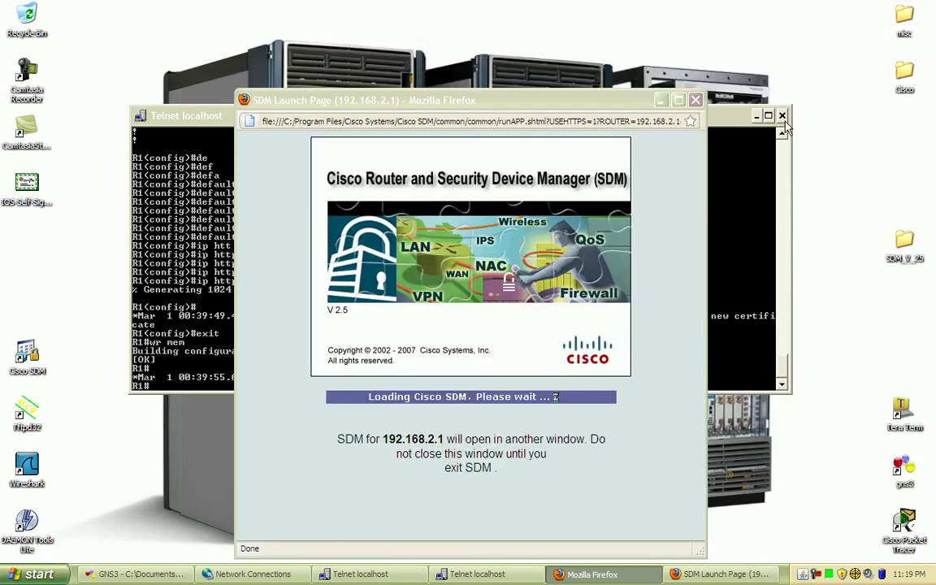
{"action": "left_click", "coordinate": [696, 224]}
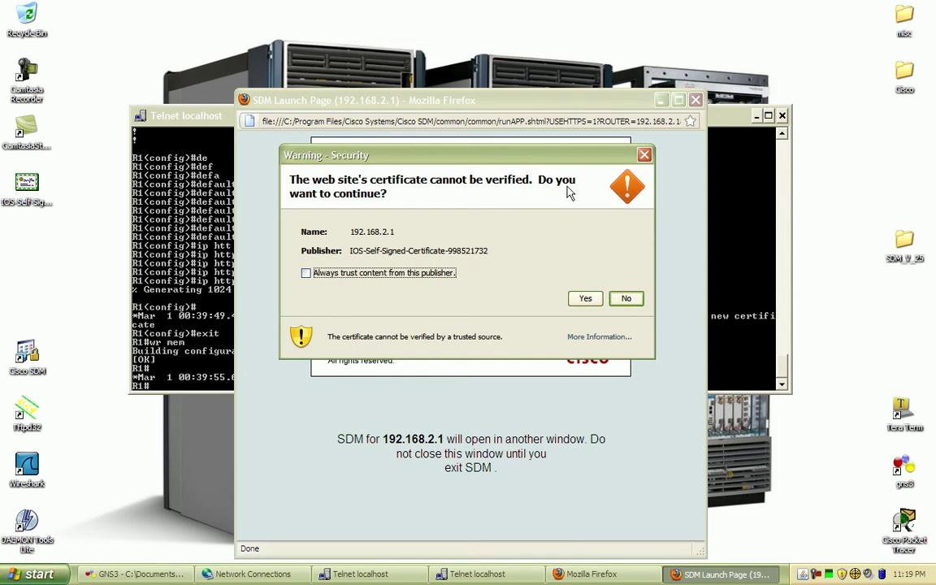
Step: Answer Yes to the security certificate warning to trust the router's self-signed certificate
{"action": "left_click", "coordinate": [586, 299]}
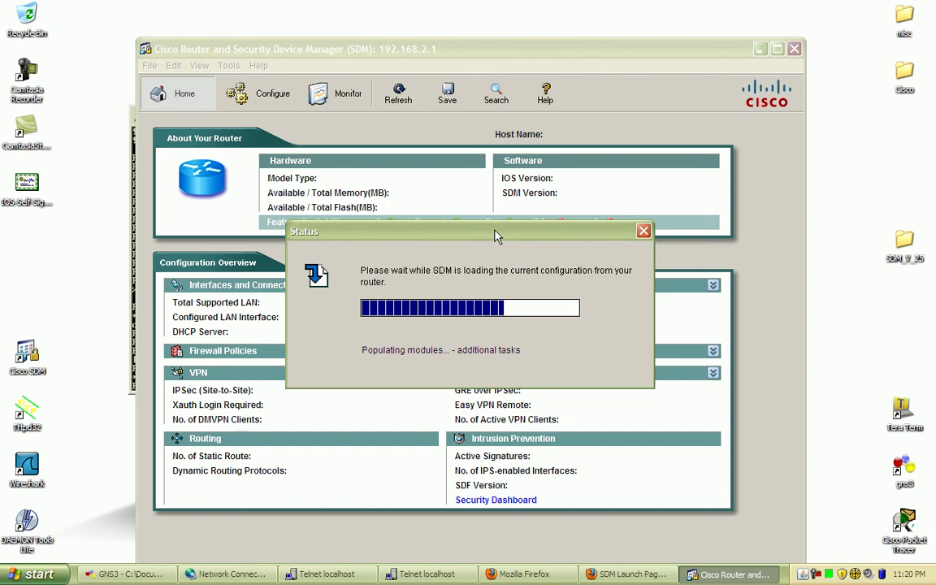
Step: Shift the loading Status dialog aside and bring up Network Connections showing SDM_Lab at 192.168.2.10
{"action": "left_click_drag", "start_coordinate": [497, 236], "coordinate": [499, 306]}
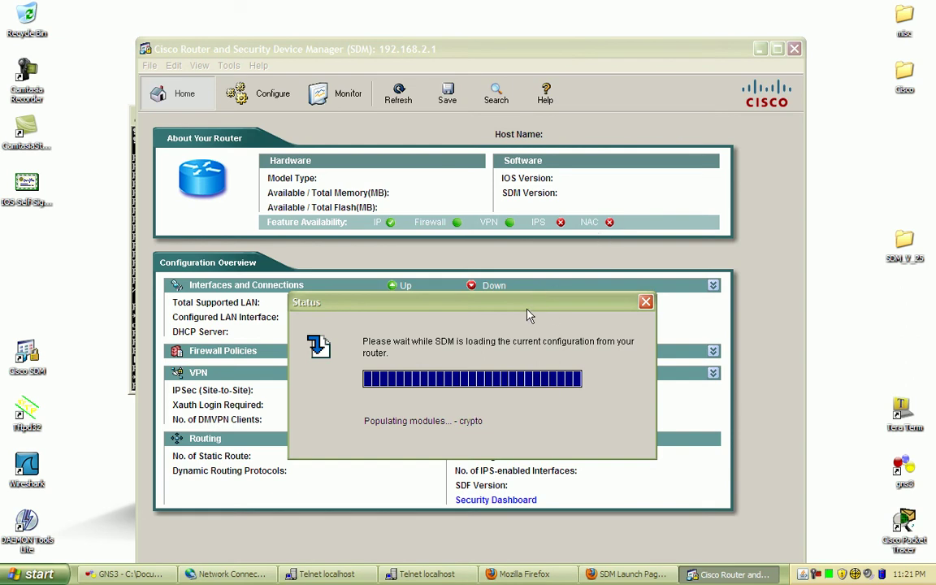
{"action": "left_click_drag", "start_coordinate": [508, 305], "coordinate": [502, 260]}
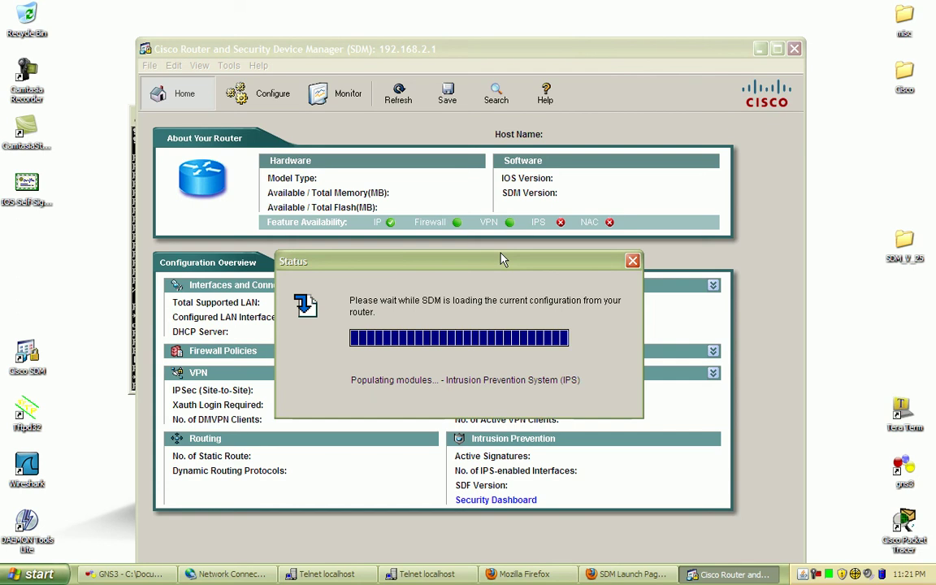
{"action": "left_click", "coordinate": [244, 577]}
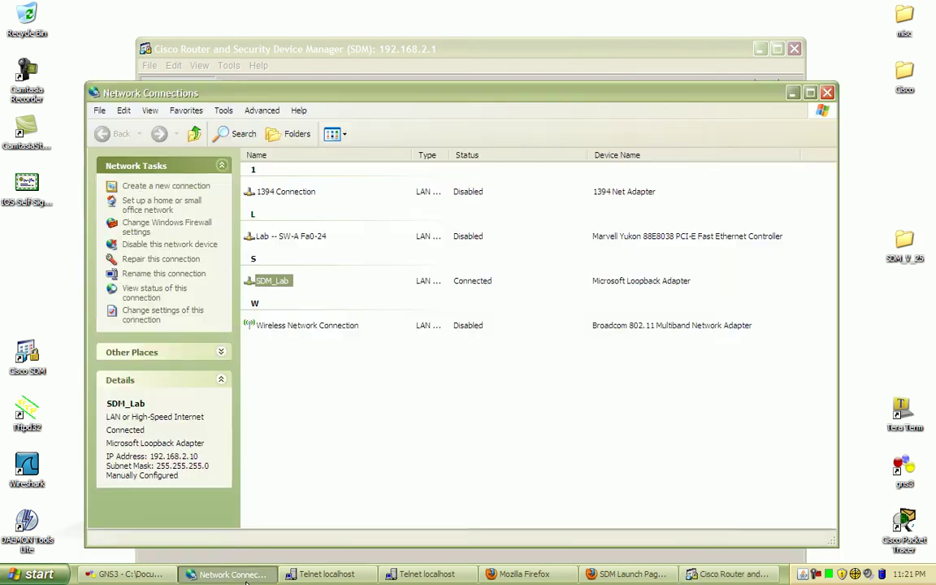
Step: Close Network Connections, cycle past GNS3 and the Telnet console, and return to SDM
{"action": "left_click", "coordinate": [826, 92]}
{"action": "left_click", "coordinate": [130, 573]}
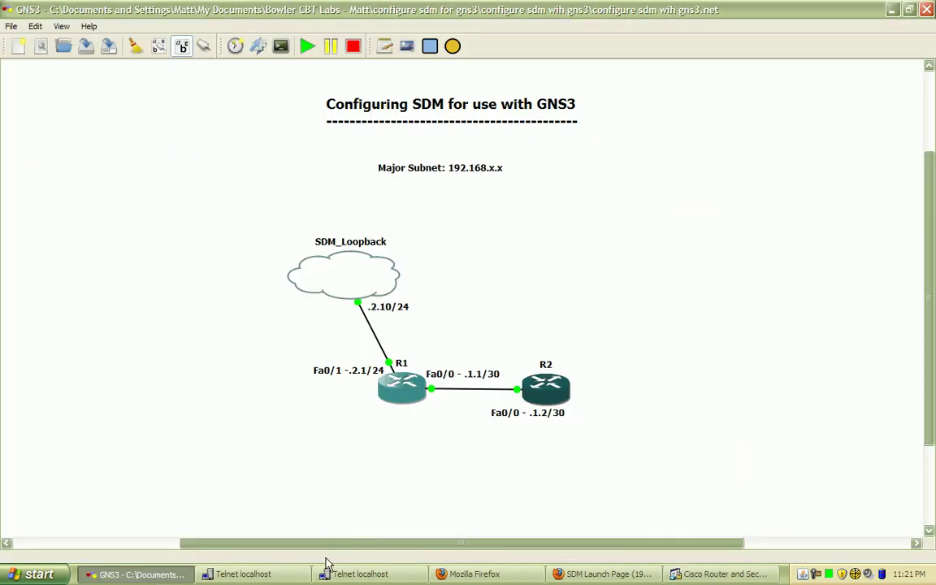
{"action": "left_click", "coordinate": [268, 574]}
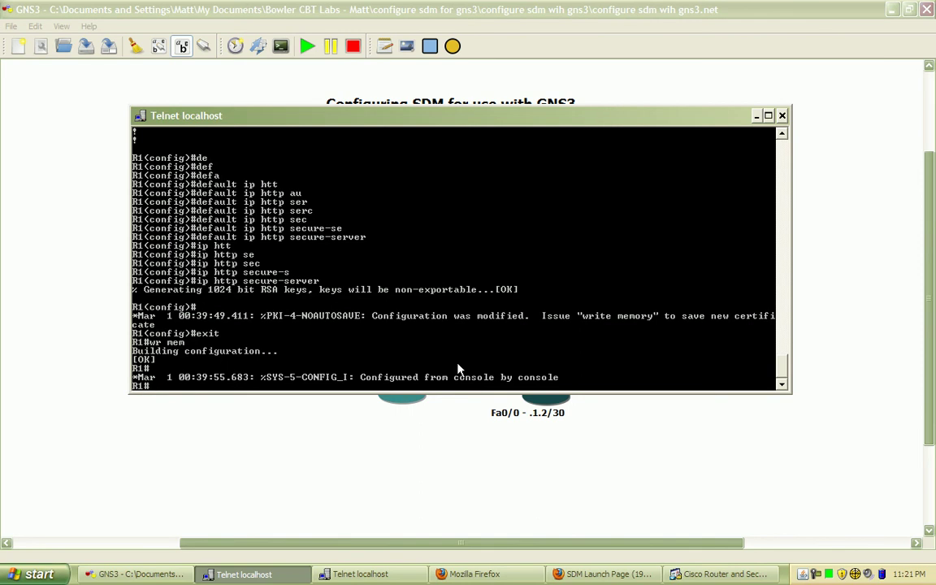
{"action": "left_click", "coordinate": [719, 573]}
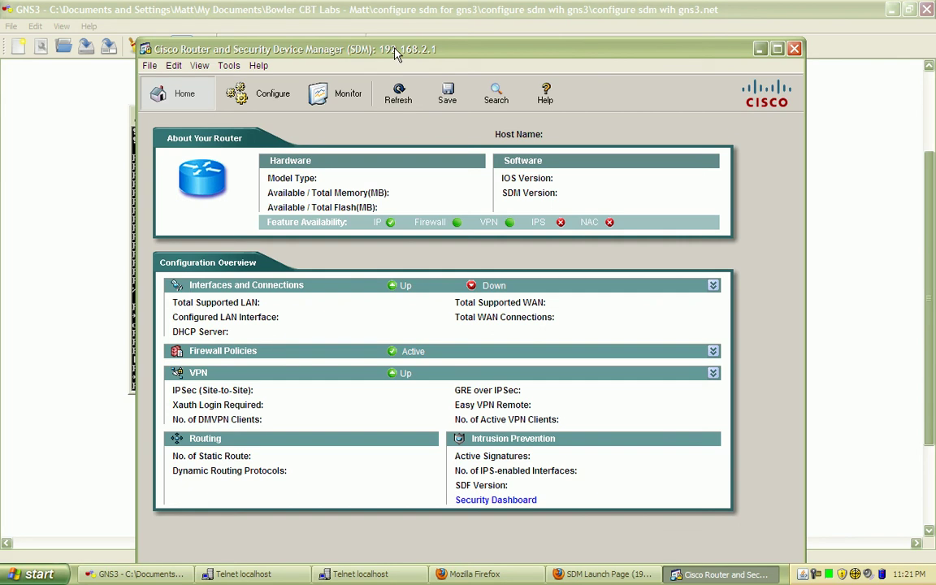
Step: Nudge the SDM window up while R1's Home overview finishes loading
{"action": "left_click_drag", "start_coordinate": [396, 55], "coordinate": [388, 29]}
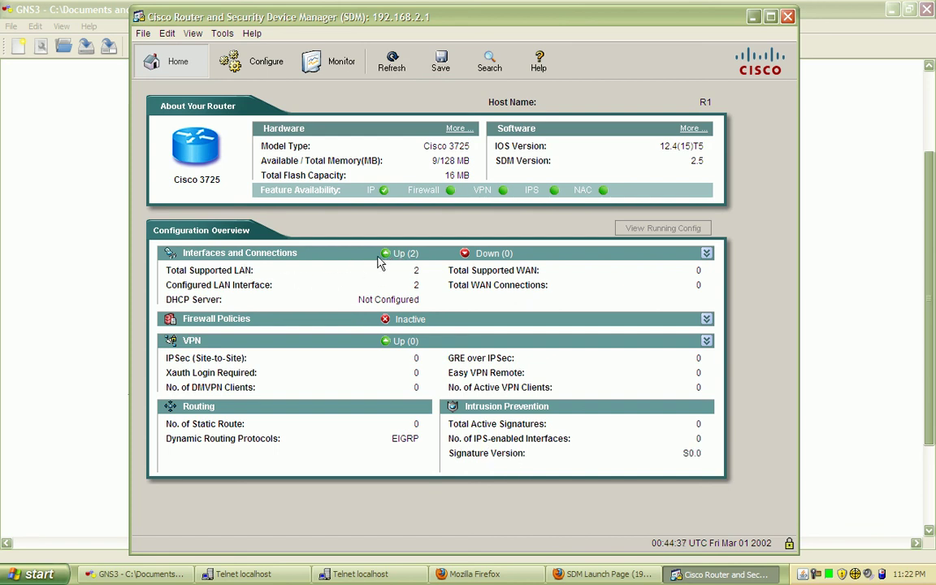
Step: Switch SDM to Monitor mode and view R1's Interface Status, passing through Traffic Status
{"action": "left_click", "coordinate": [331, 67]}
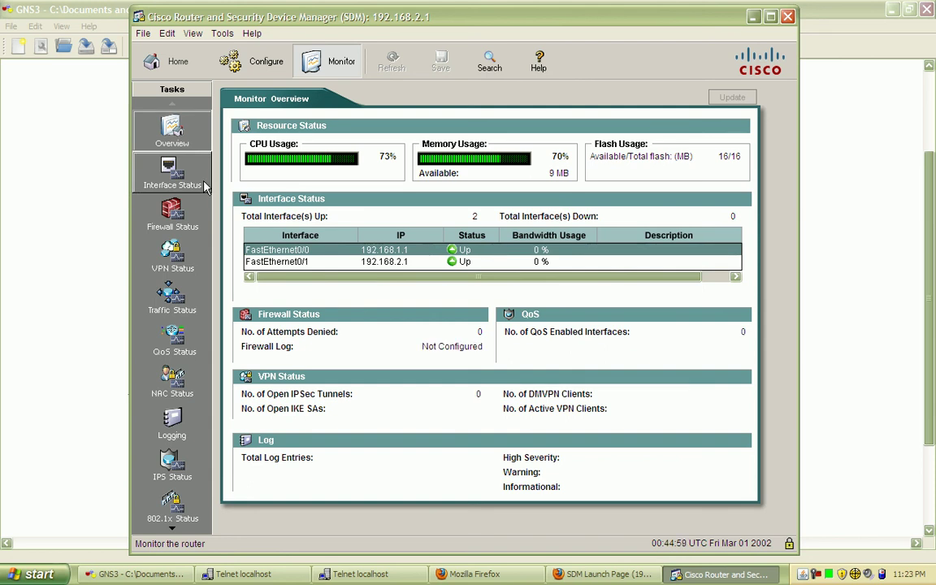
{"action": "left_click", "coordinate": [181, 302]}
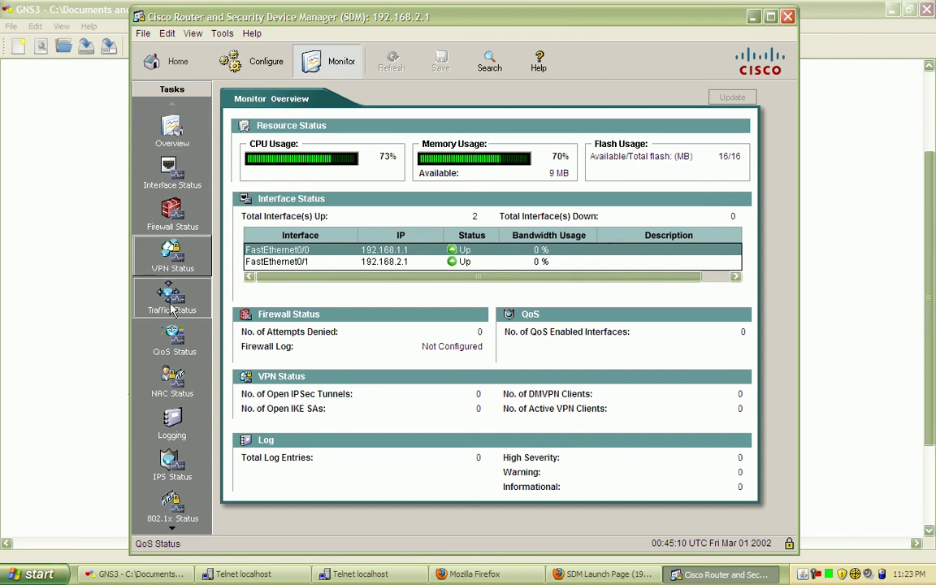
{"action": "left_click", "coordinate": [167, 180]}
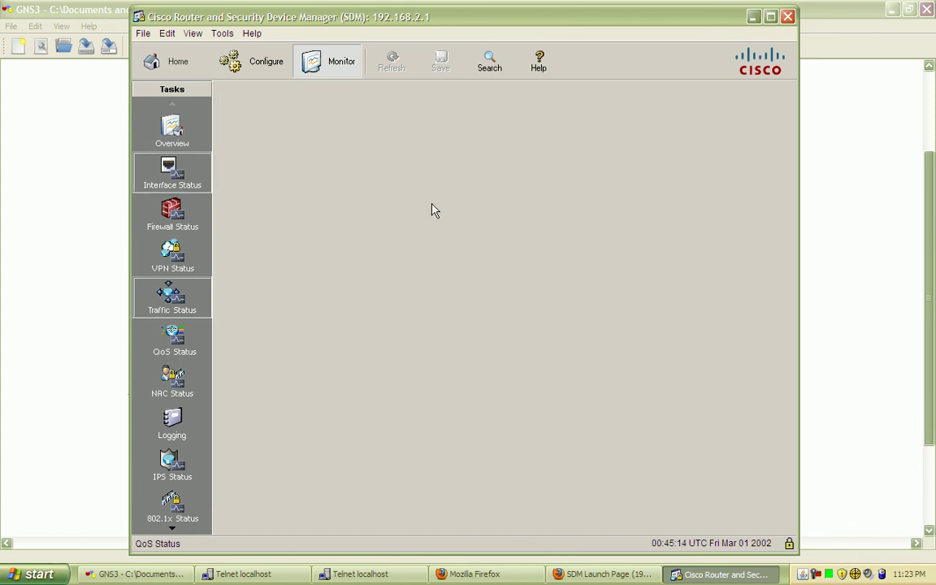